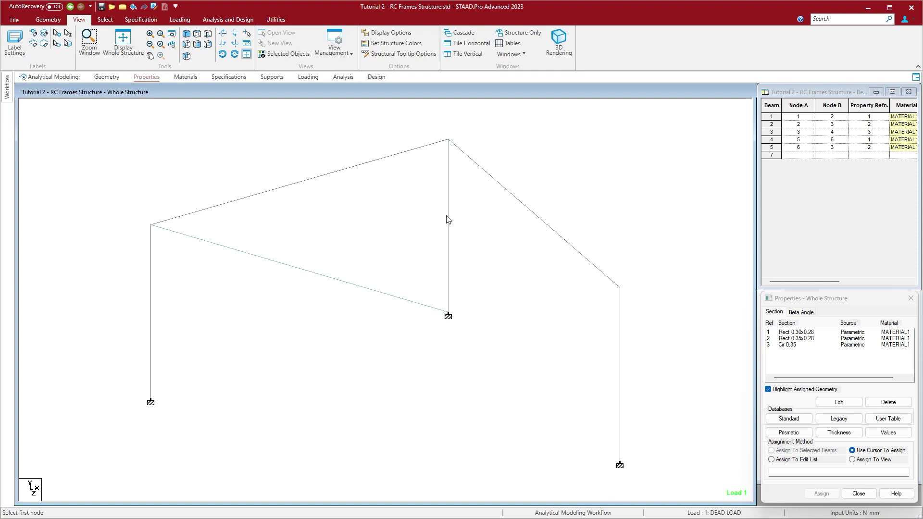
- Pick beam 2 and clear it, select node 2, then select triangular plate 6 with the plate cursor
click(335, 176)
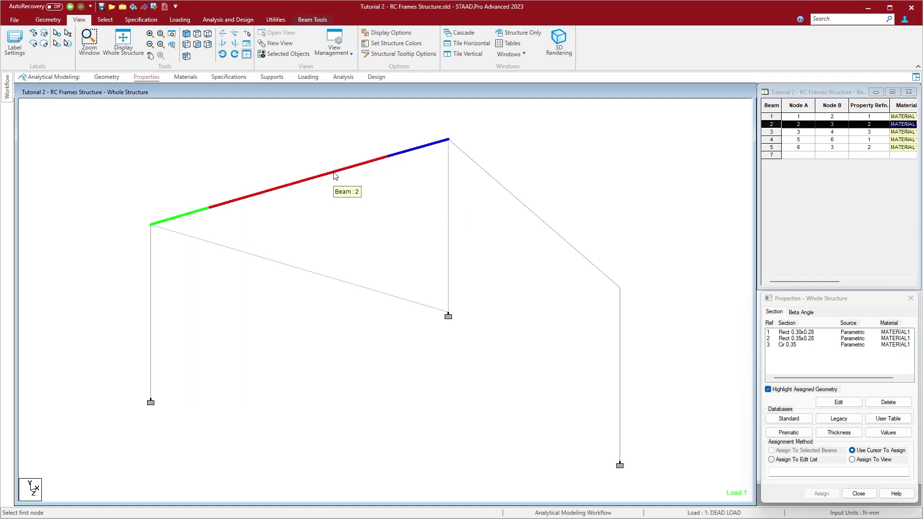
click(140, 231)
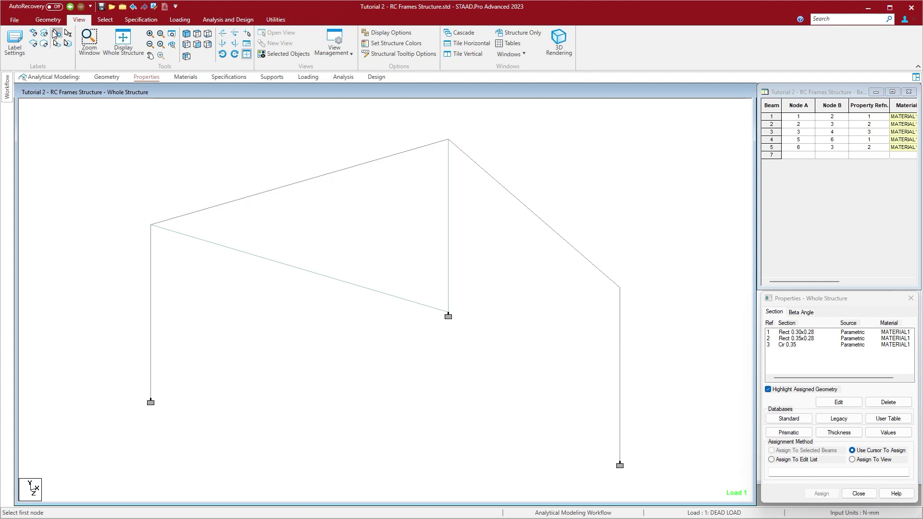
click(104, 20)
click(13, 42)
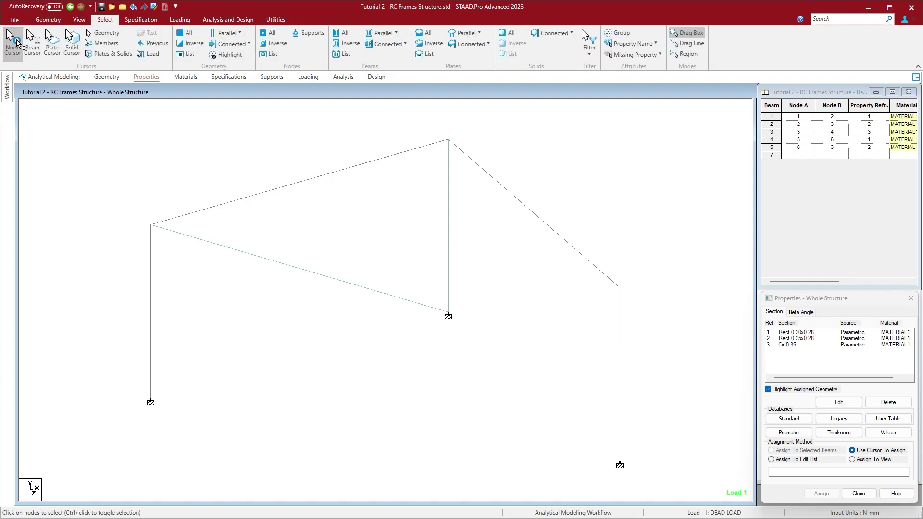
click(150, 226)
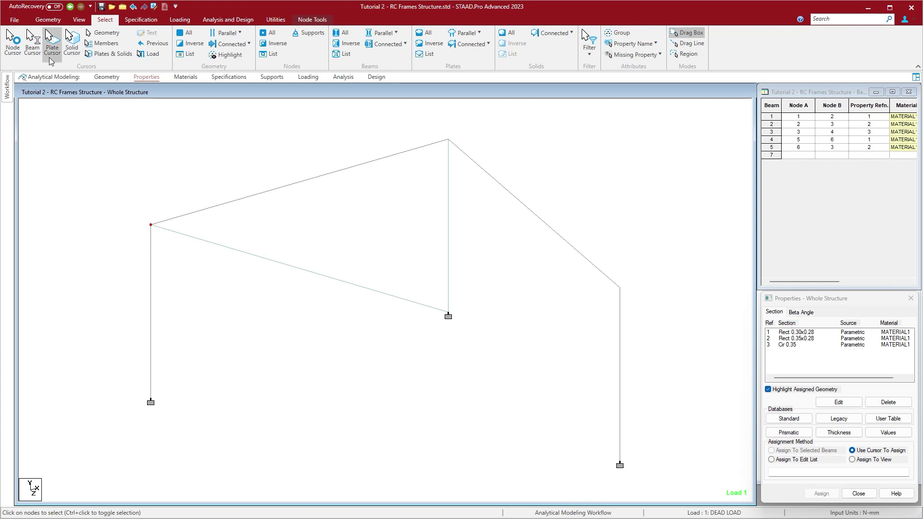
click(52, 43)
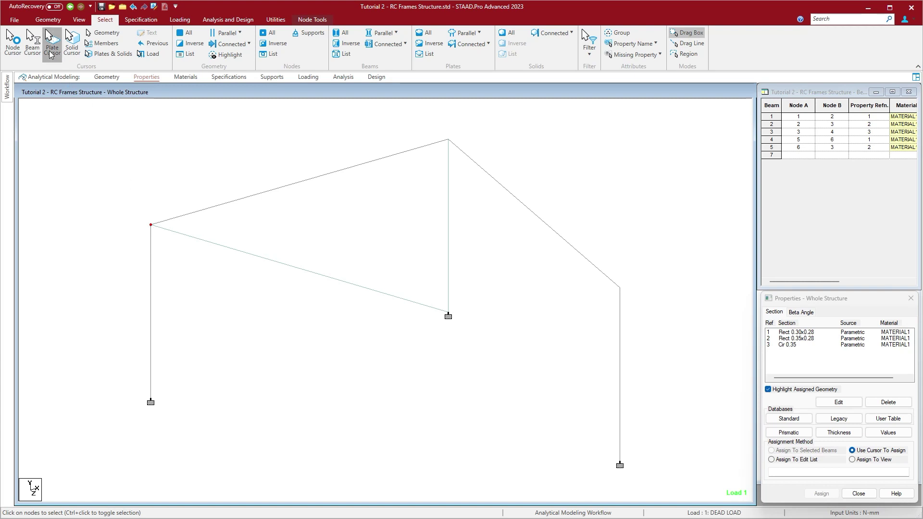
click(363, 213)
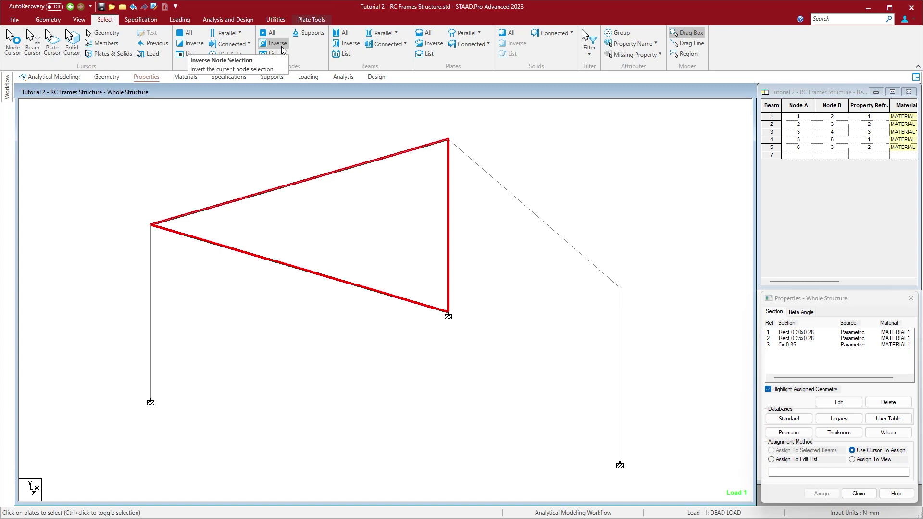
- Switch to the View ribbon to reach the display and view commands
click(74, 19)
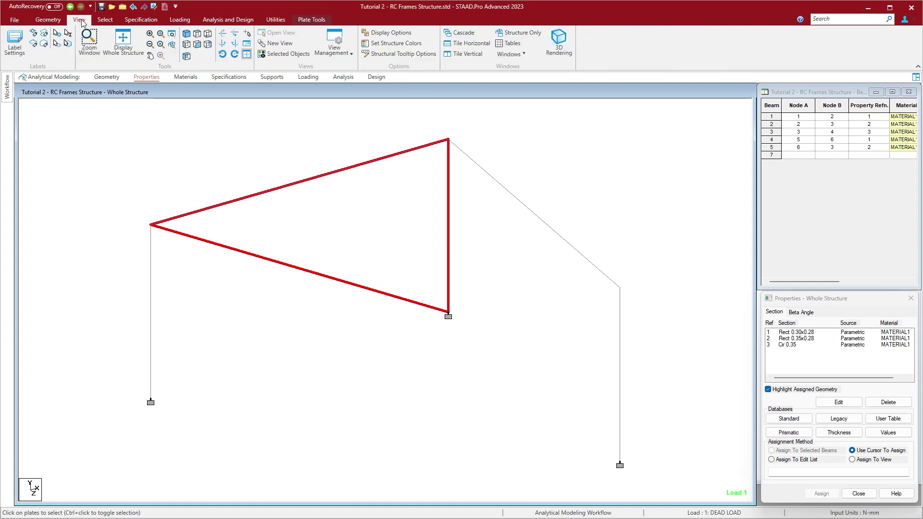
- In Structural Tooltip Options, set the Tip Delay to 200 ms
click(389, 54)
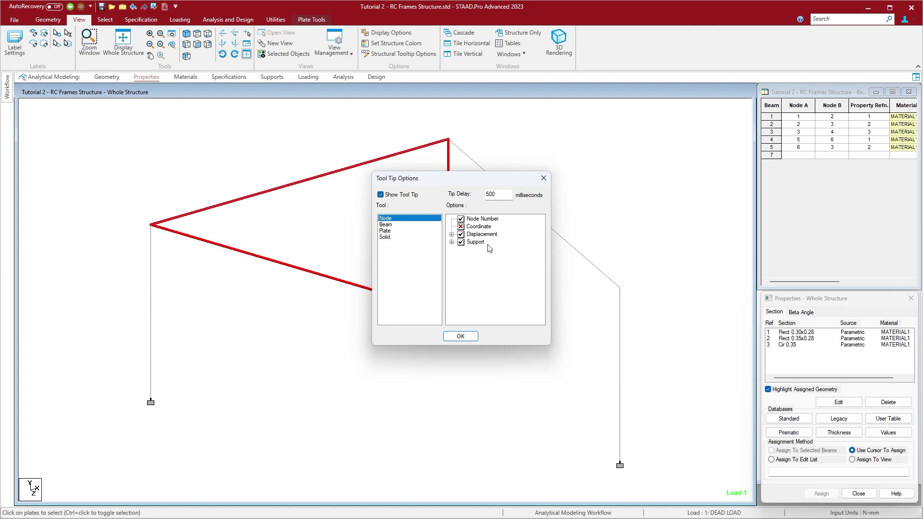
click(451, 235)
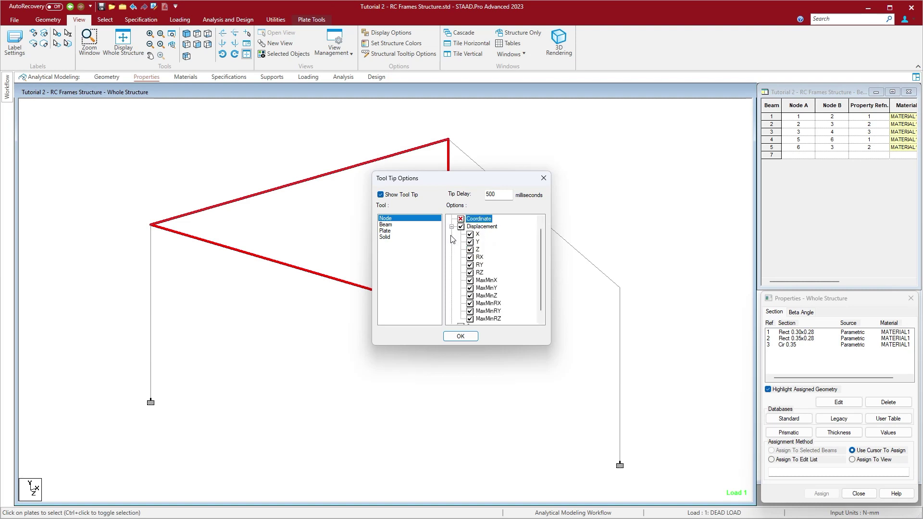
scroll(452, 239, up, 1)
click(452, 234)
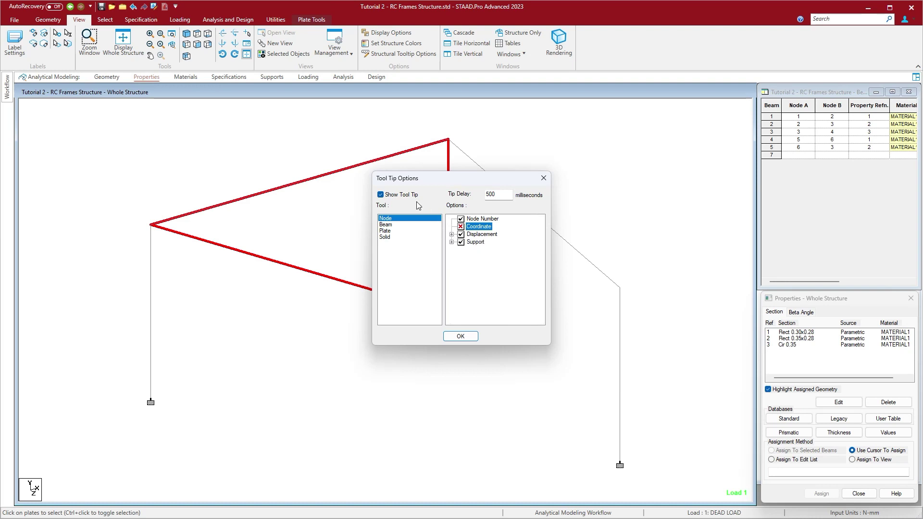
double_click(473, 193)
text(200)
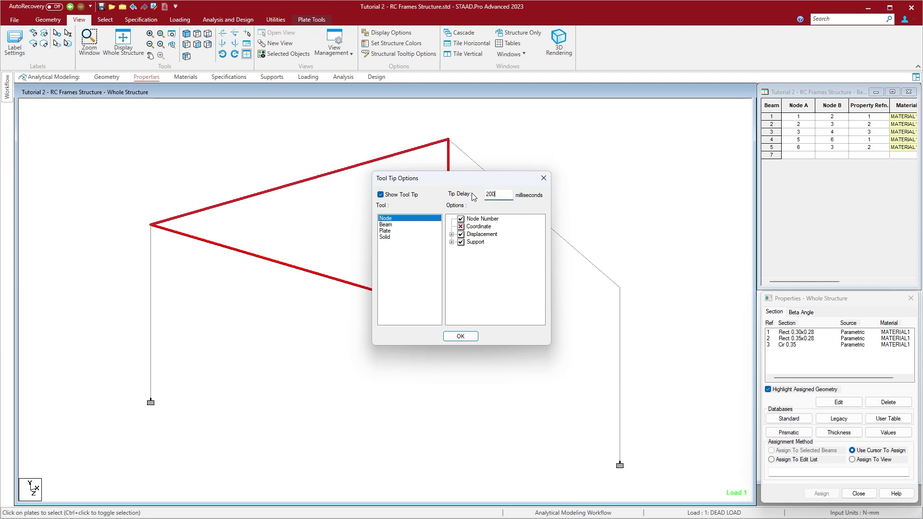
click(460, 230)
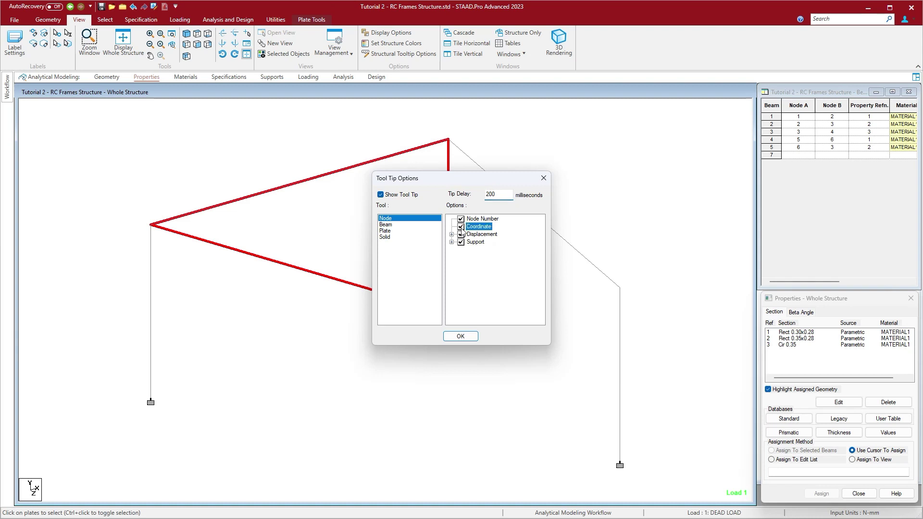
- Include Length and Property in beam tooltips, and Property in plate tooltips
click(411, 226)
click(461, 226)
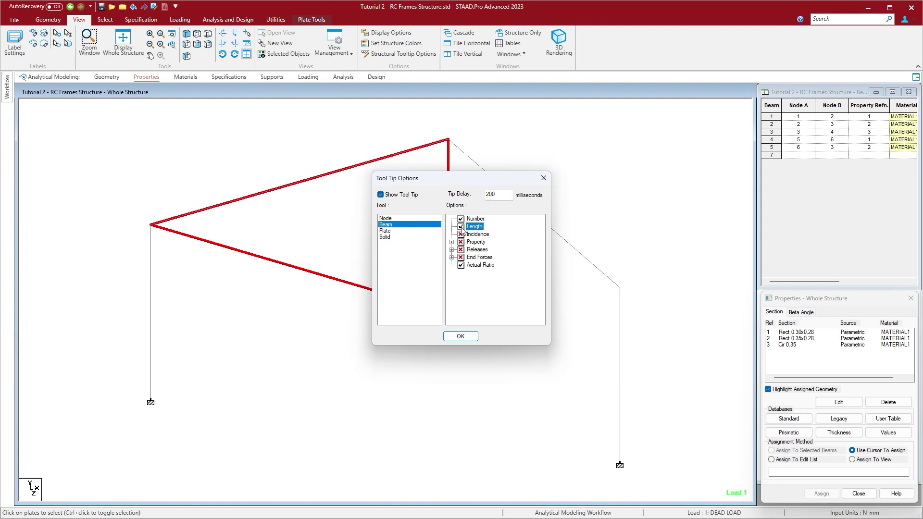
click(461, 243)
click(461, 250)
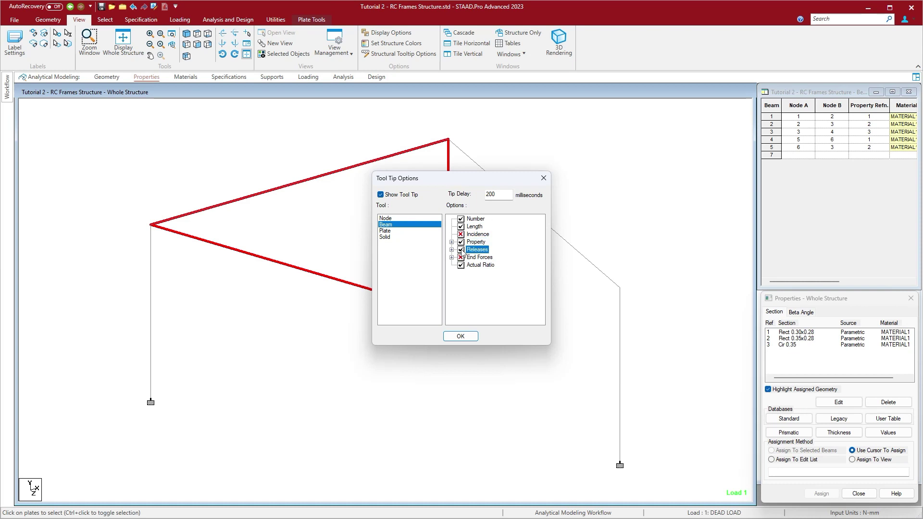
click(461, 250)
click(388, 232)
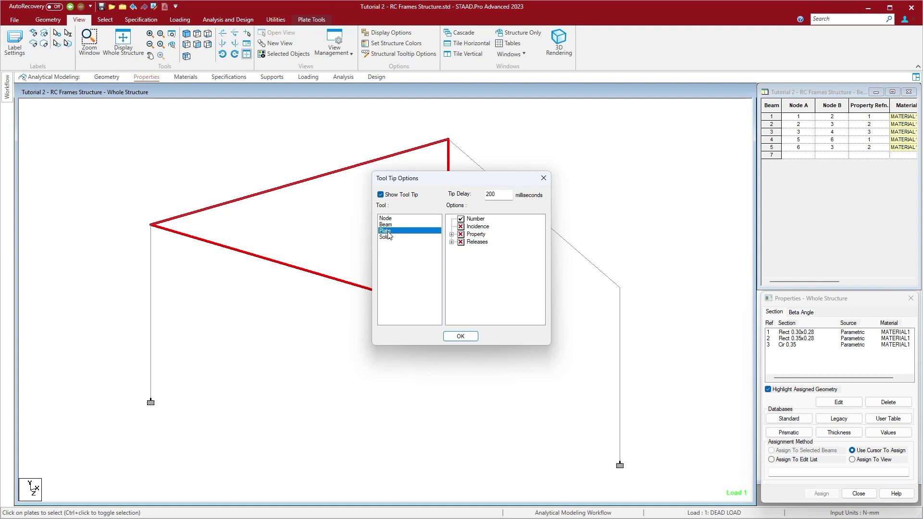
click(461, 235)
- Apply the tooltip settings, deselect the plate, and preview tooltips with the Beam and Node cursors
click(461, 336)
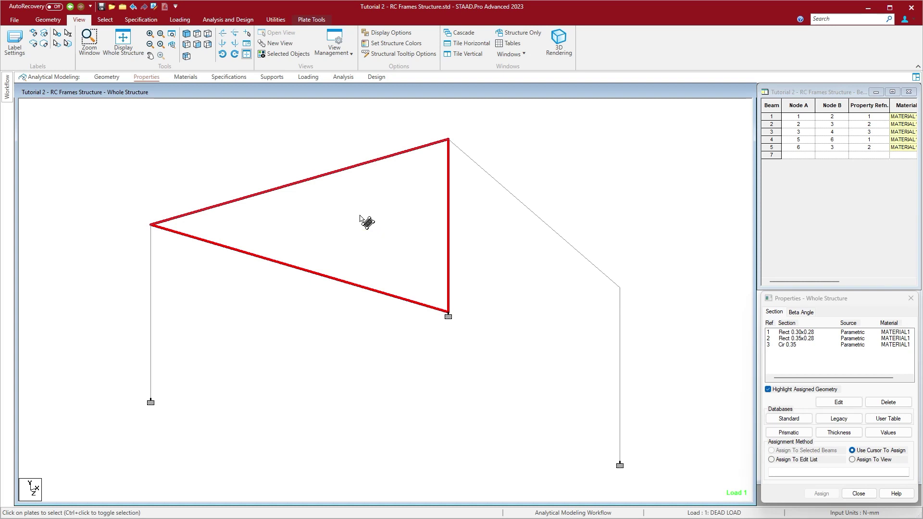
click(347, 323)
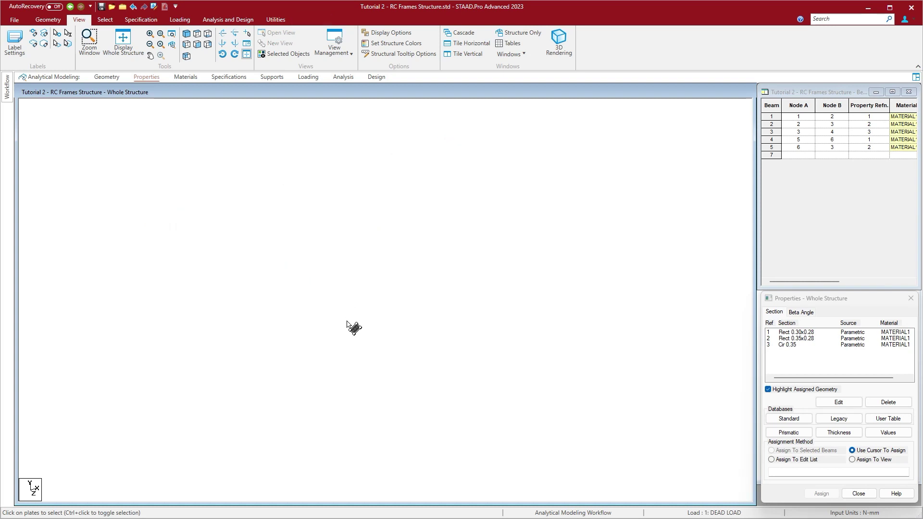
click(105, 19)
click(37, 42)
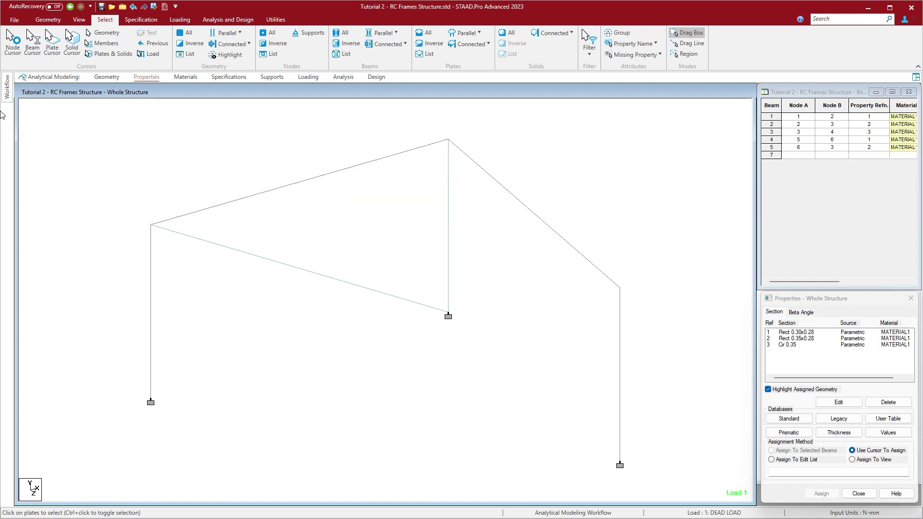
click(12, 42)
mouse_move(151, 227)
- Reopen Structural Tooltip Options and include Support in node tooltips
click(275, 20)
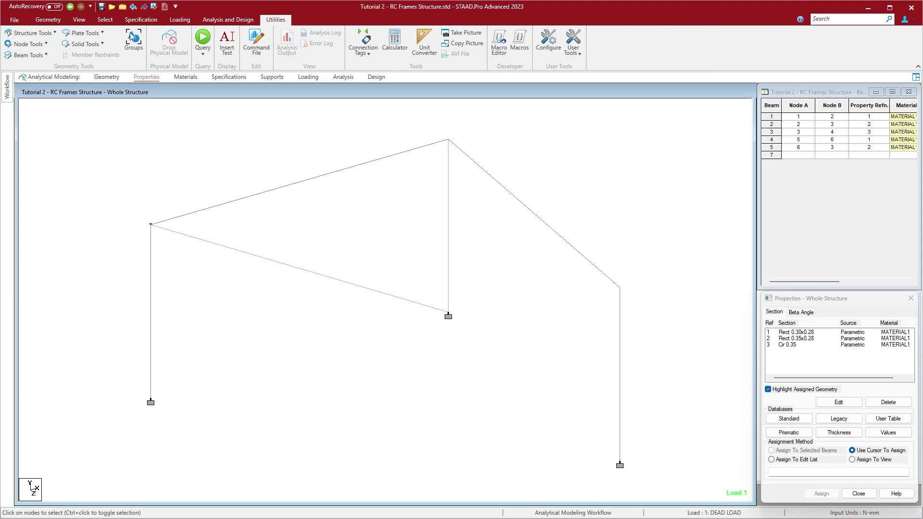
click(79, 19)
click(425, 54)
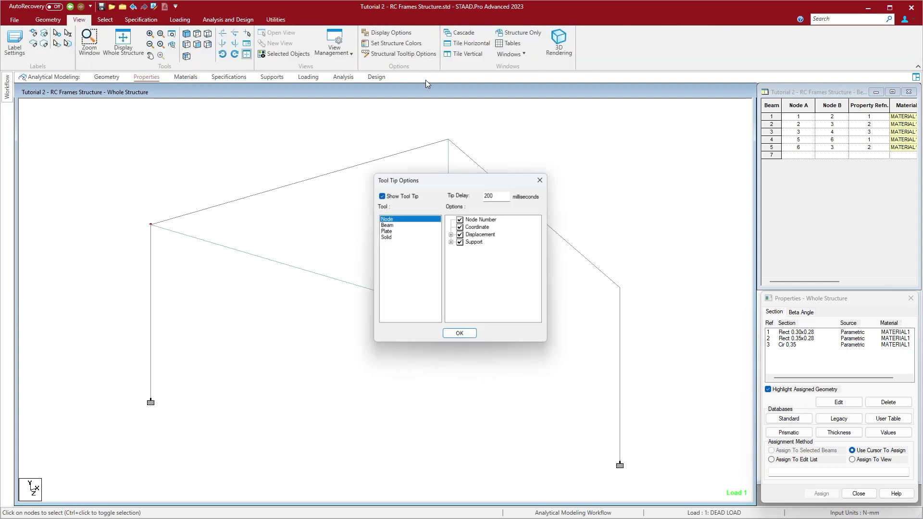
click(460, 242)
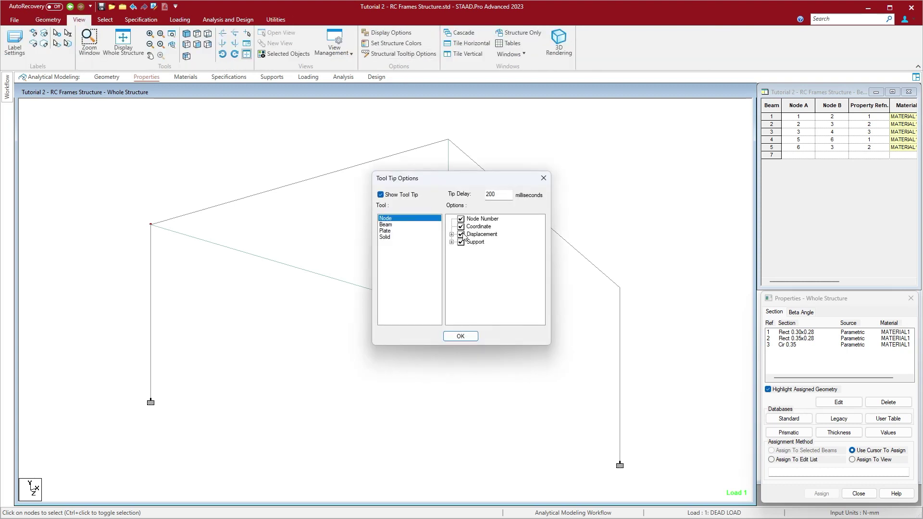
- Untick AX, IX and IY under the beam tooltip Property items, keeping the section Name
click(393, 225)
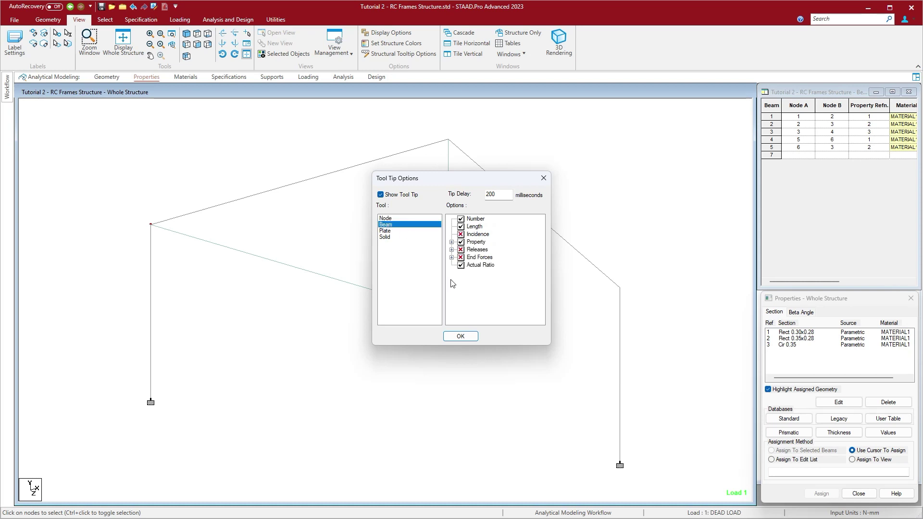
click(452, 241)
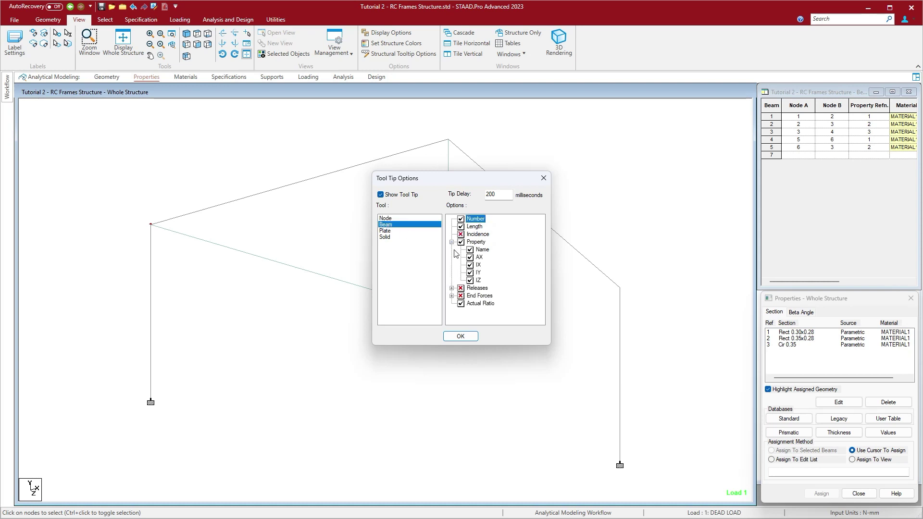
click(470, 257)
click(469, 265)
click(469, 272)
- Apply the settings and hover beam 2 to show Length 6000.000 mm and Section Rect 0.35x0.28
click(460, 337)
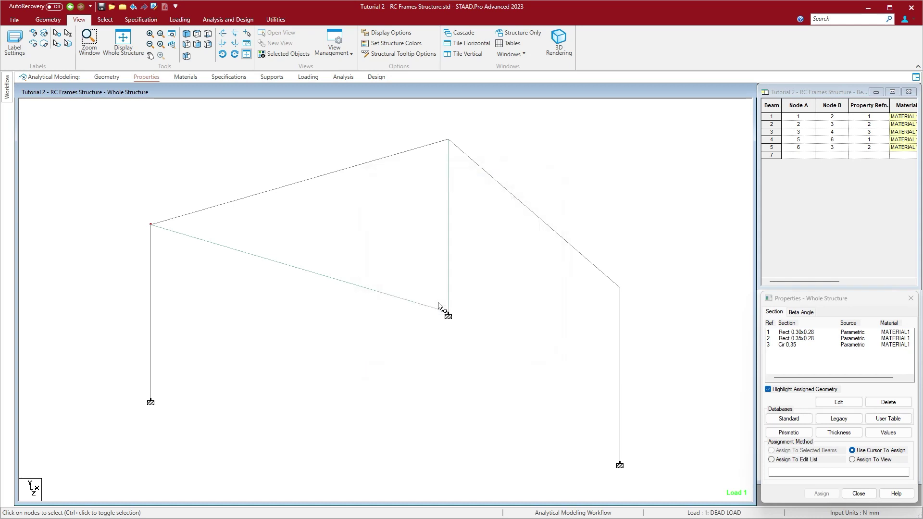
click(102, 19)
click(42, 42)
mouse_move(313, 181)
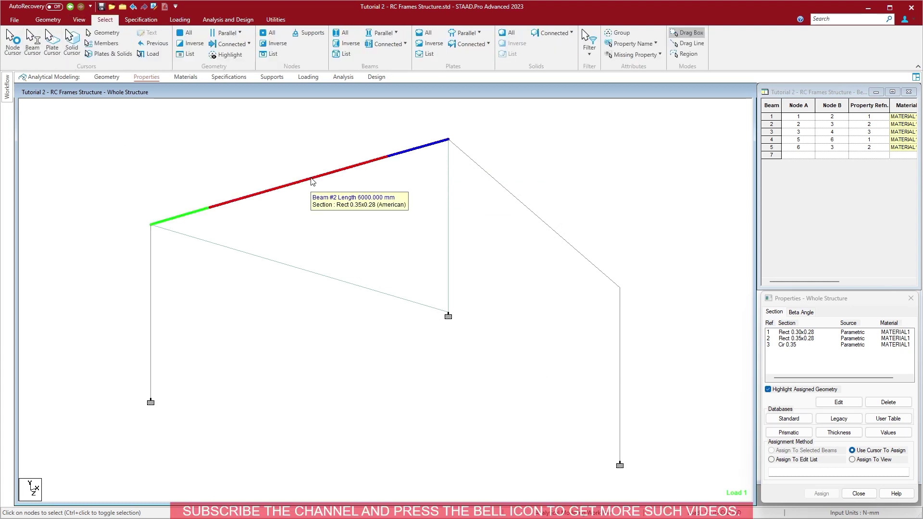